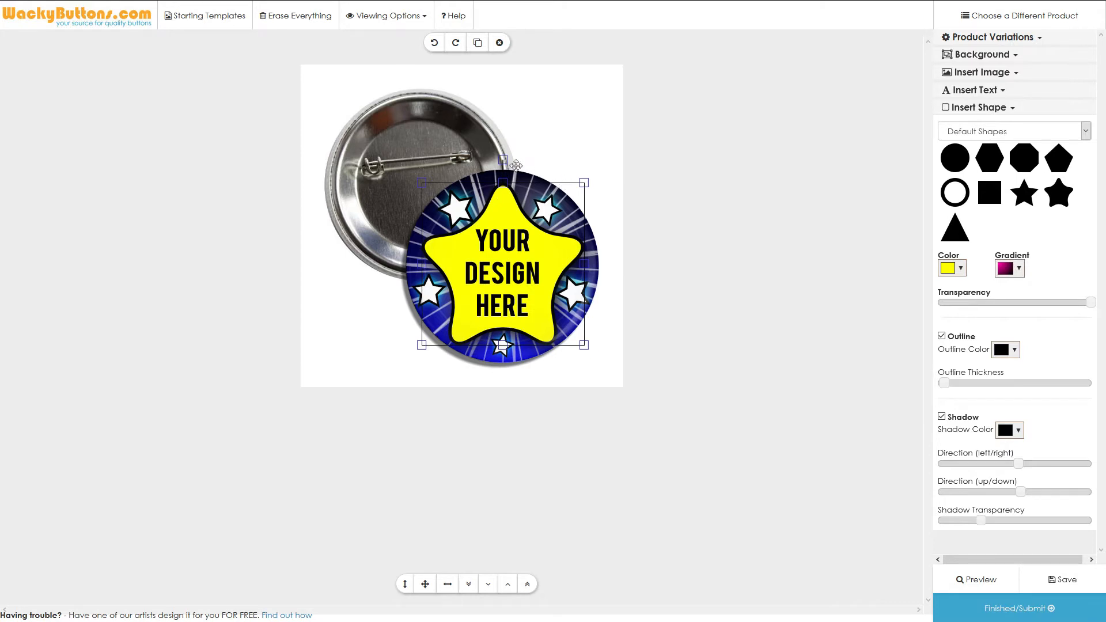
# Rotate the yellow star on the sample button design slightly clockwise and deselect it.
pyautogui.moveTo(511, 162); pyautogui.dragTo(527, 170)
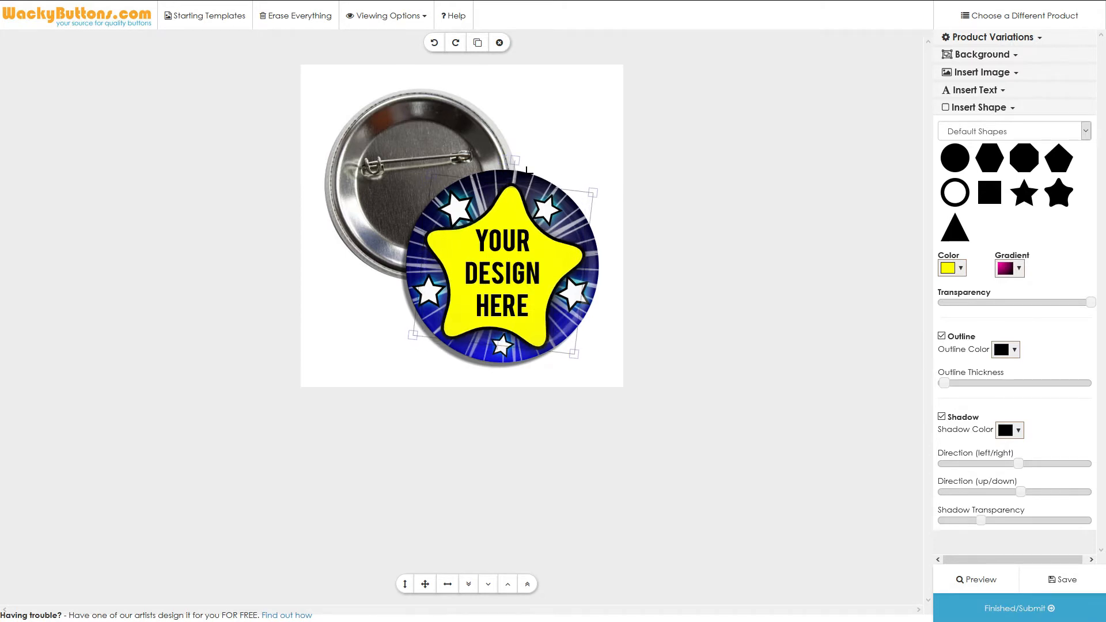
pyautogui.click(567, 170)
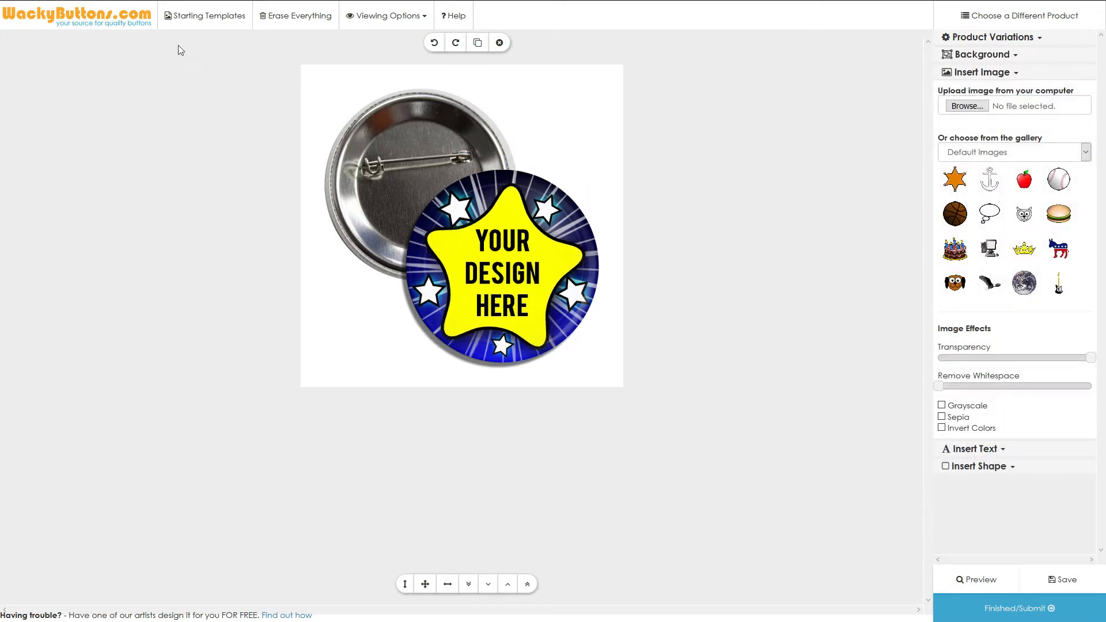
# Return to the WackyButtons home page and open the option to design buttons online.
pyautogui.click(137, 25)
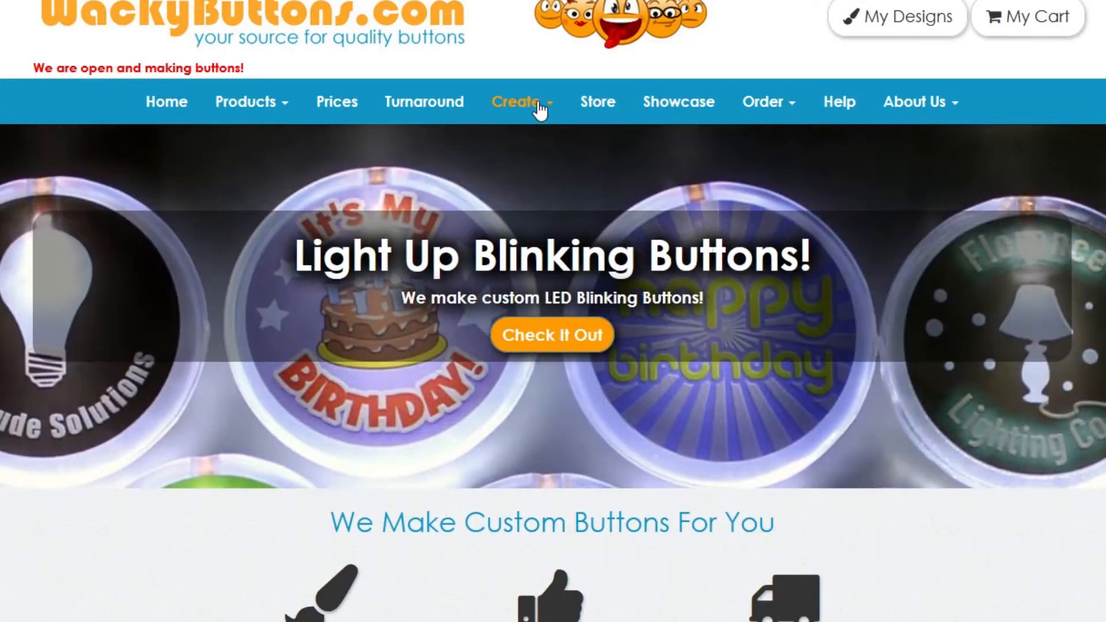
pyautogui.click(538, 106)
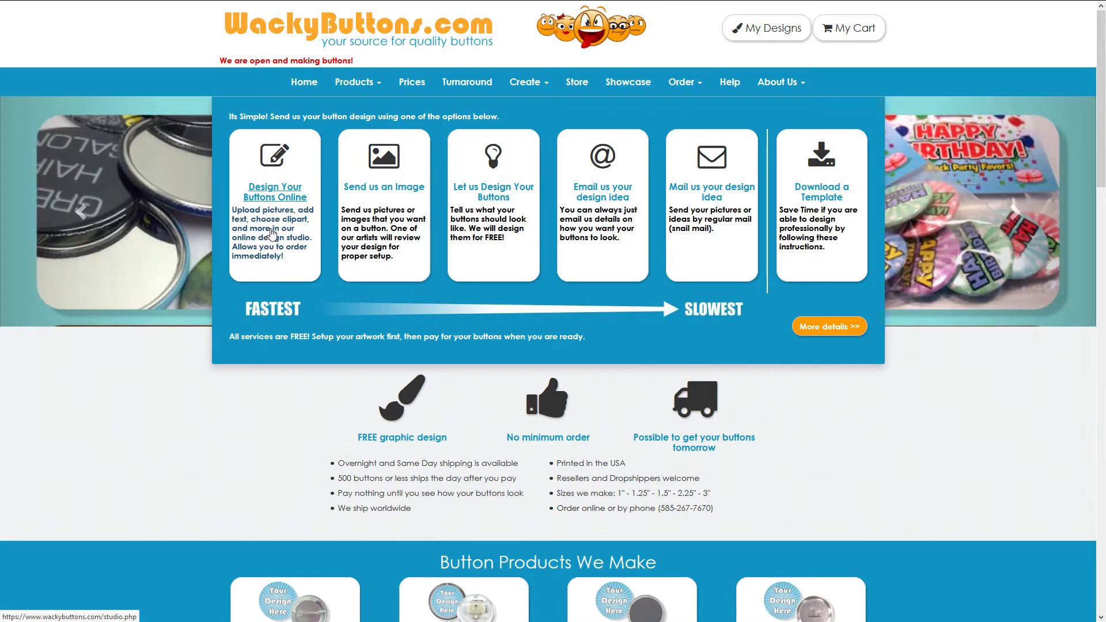
pyautogui.click(288, 201)
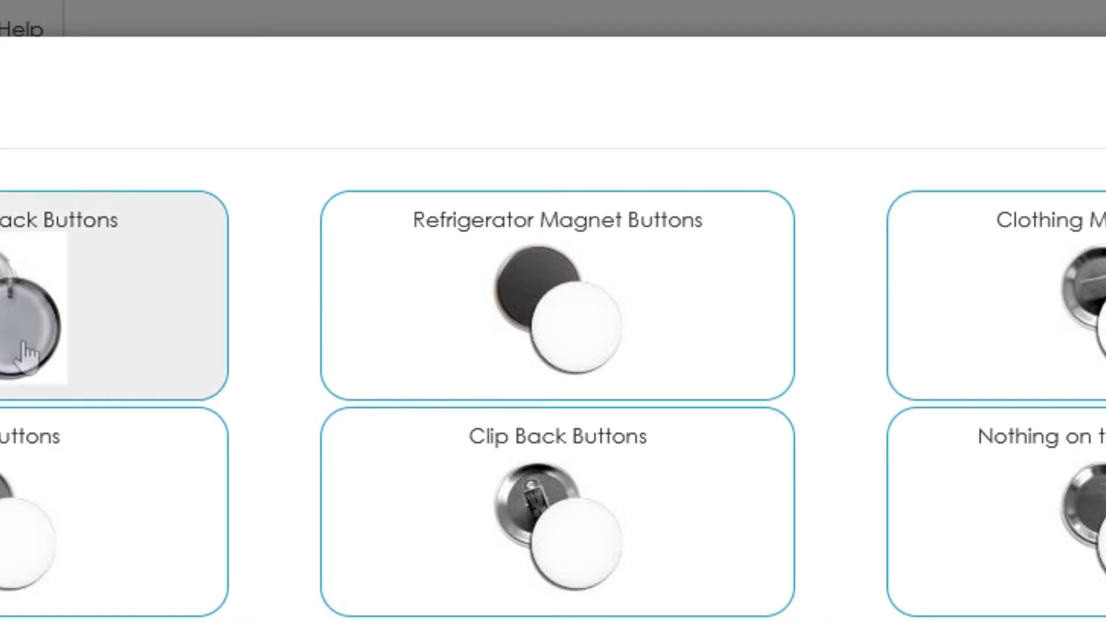
# Choose the square version of the refrigerator magnet as the product to design.
pyautogui.click(527, 305)
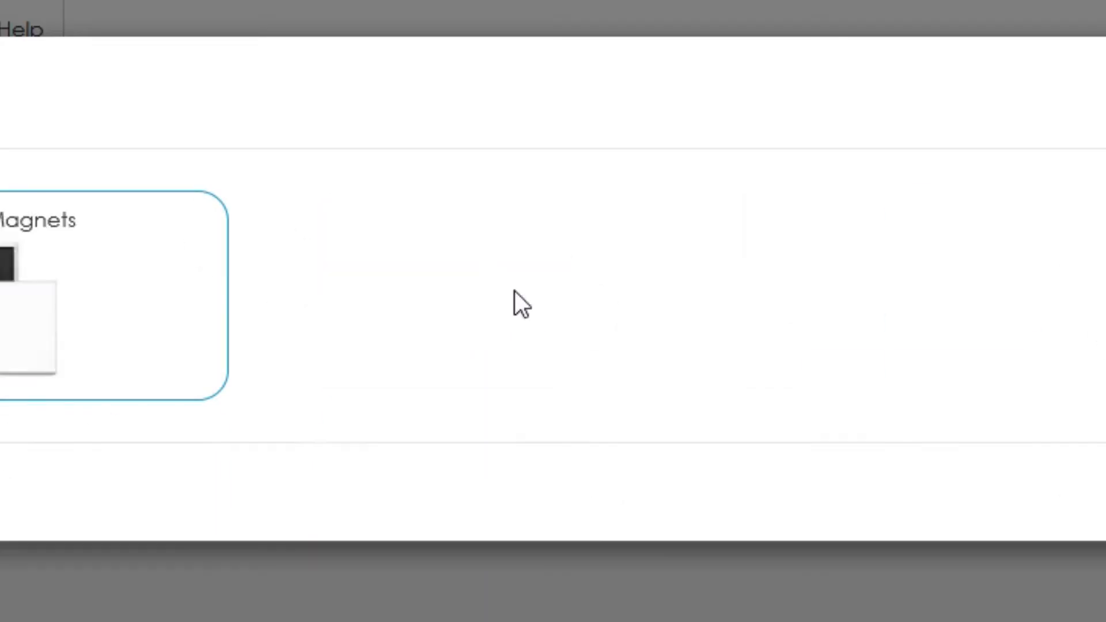
pyautogui.click(919, 237)
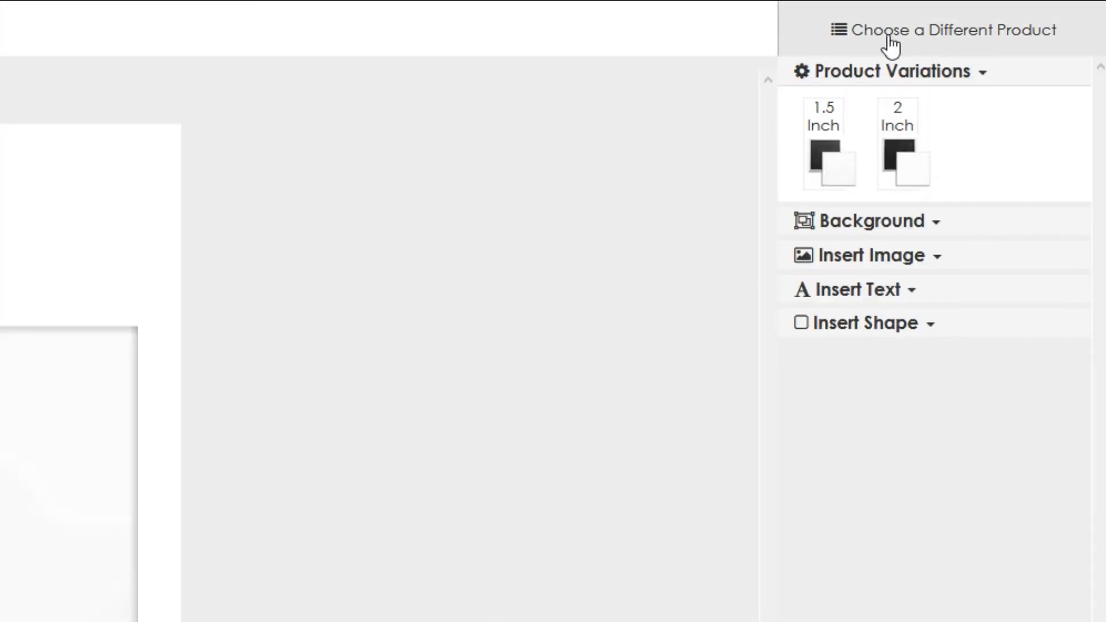
# Switch the product to Standard Pinback Buttons in the Round Pinback Buttons version.
pyautogui.click(891, 38)
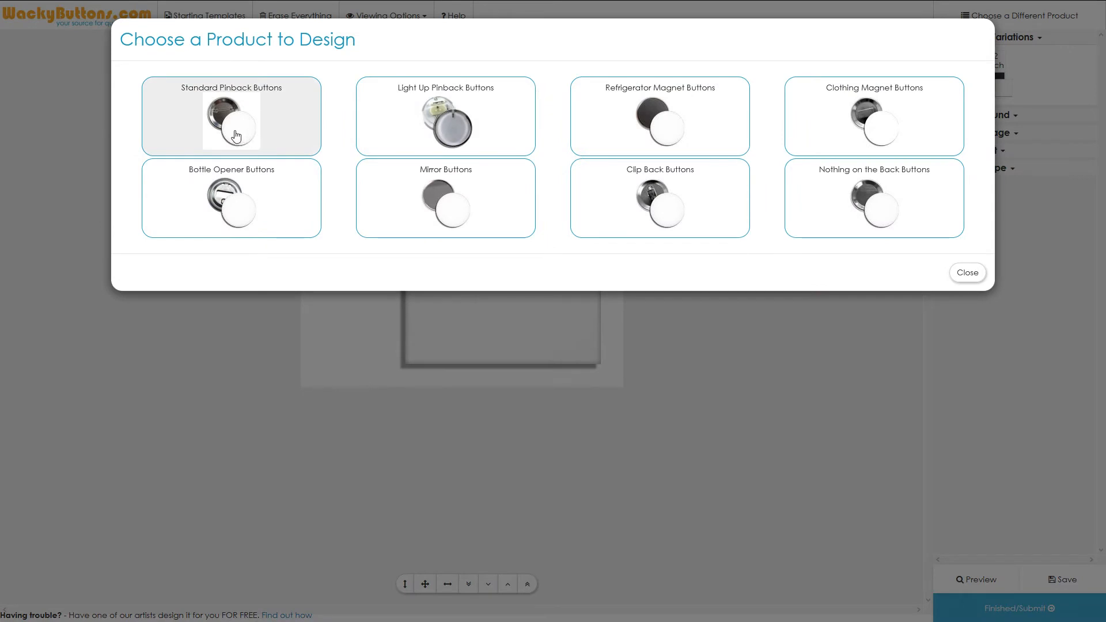
pyautogui.click(236, 135)
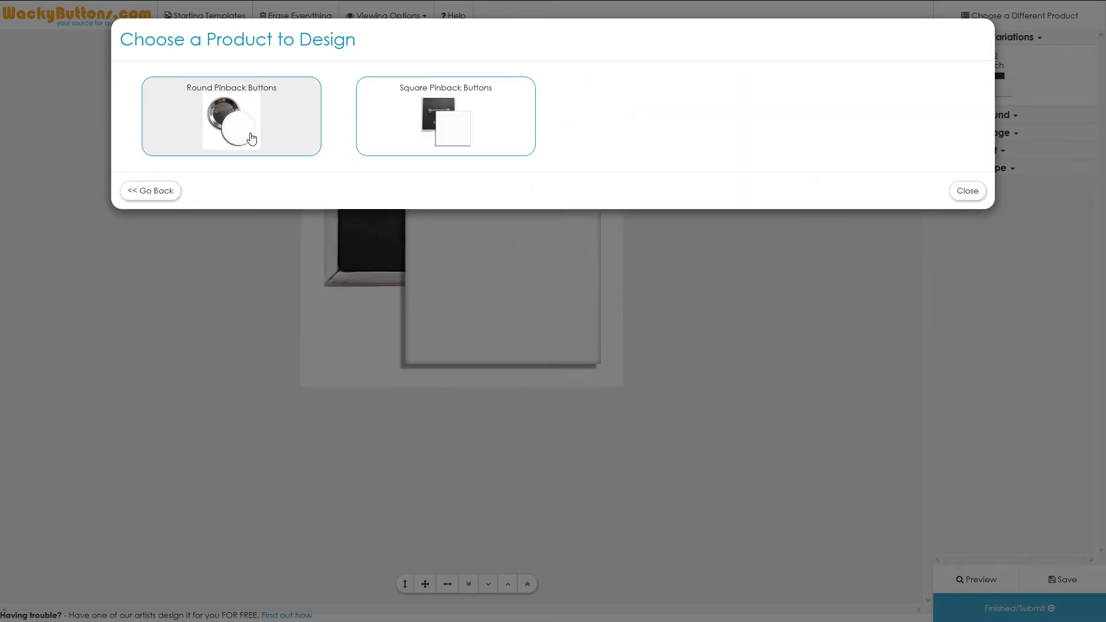
pyautogui.click(252, 139)
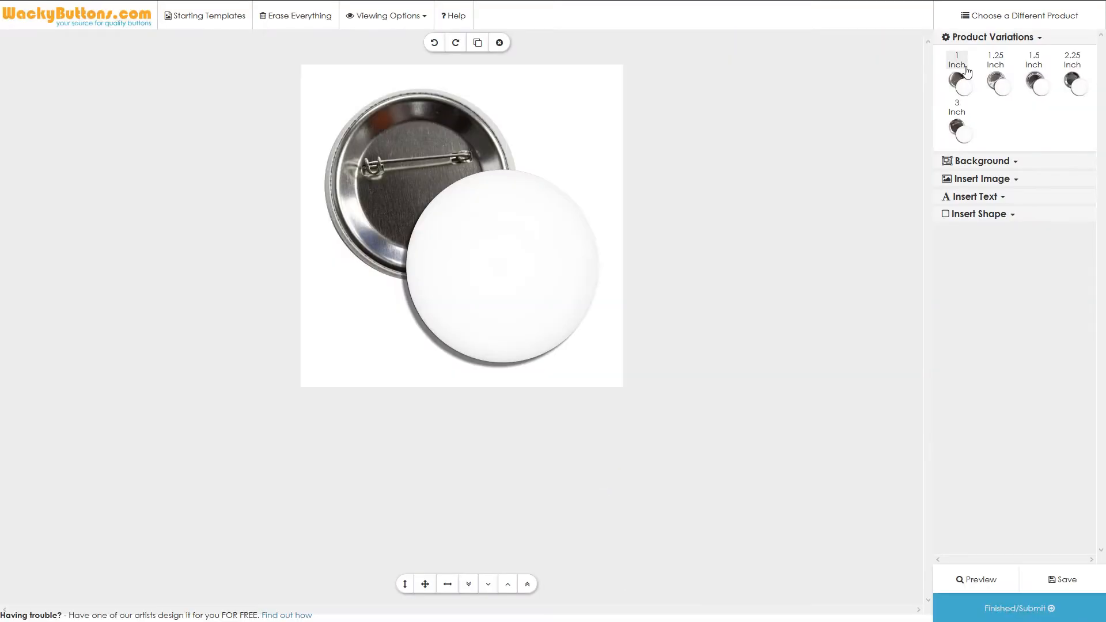
# Try the 1, 1.5 and 3 inch variations of the pinback button and settle on the 2.25 inch size.
pyautogui.click(967, 71)
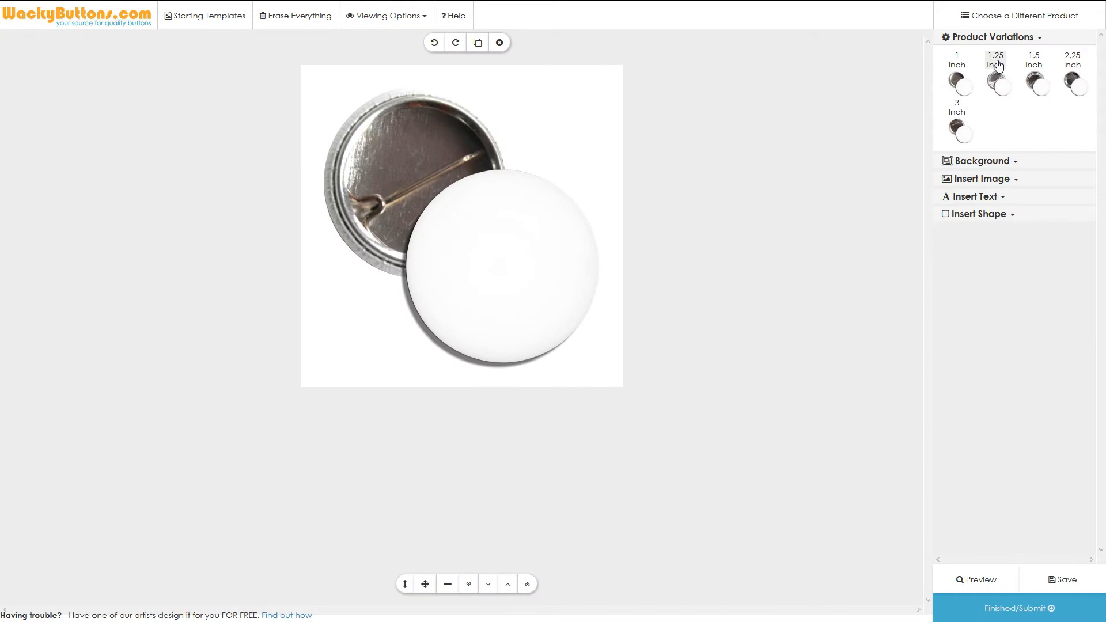
pyautogui.click(1042, 65)
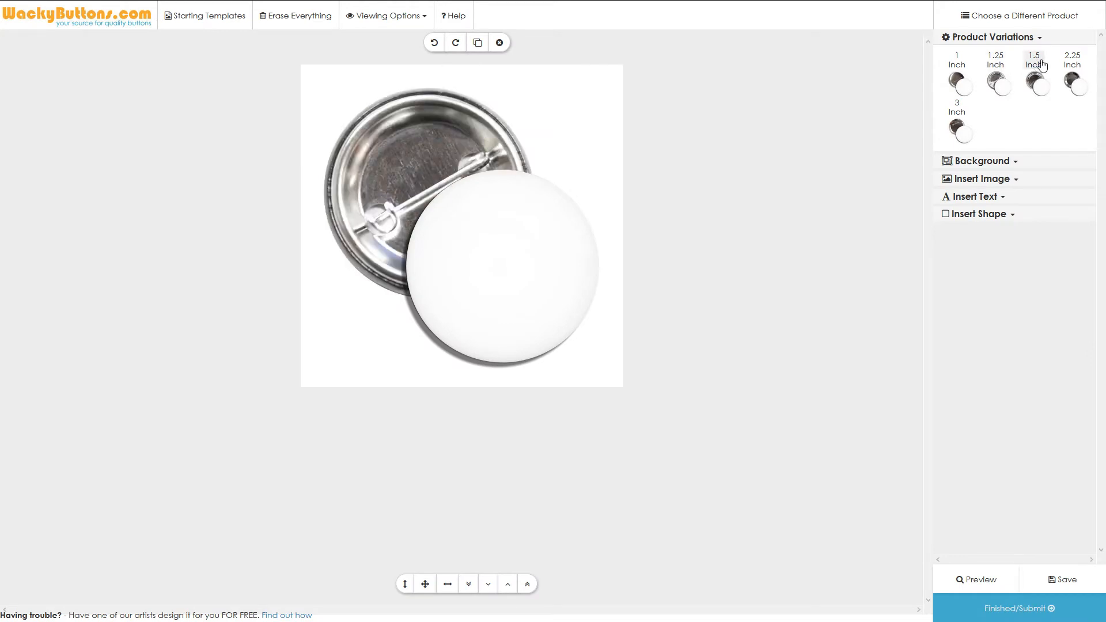
pyautogui.click(958, 115)
pyautogui.click(1073, 63)
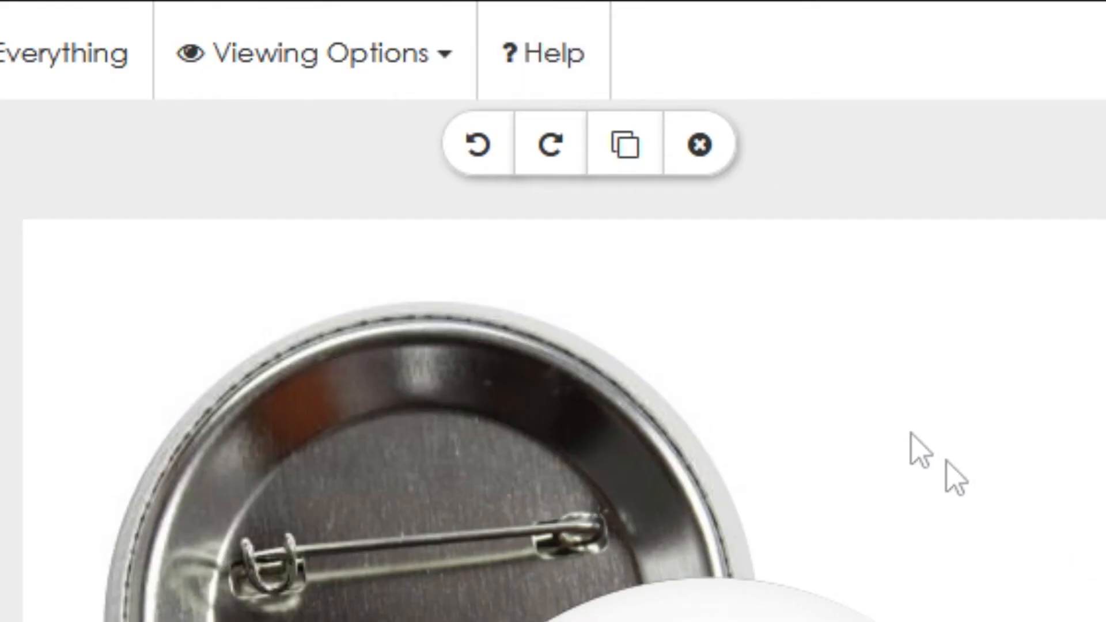
# Look through the list of helpful tutorial videos for the design studio and close it.
pyautogui.click(550, 47)
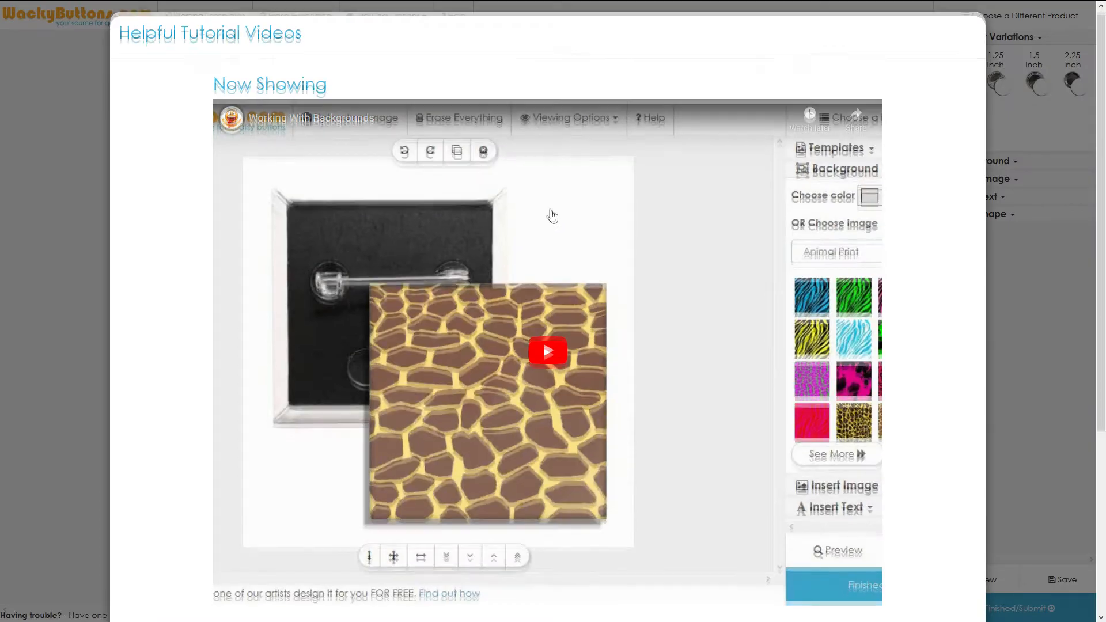
pyautogui.scroll(-4, 549, 230)
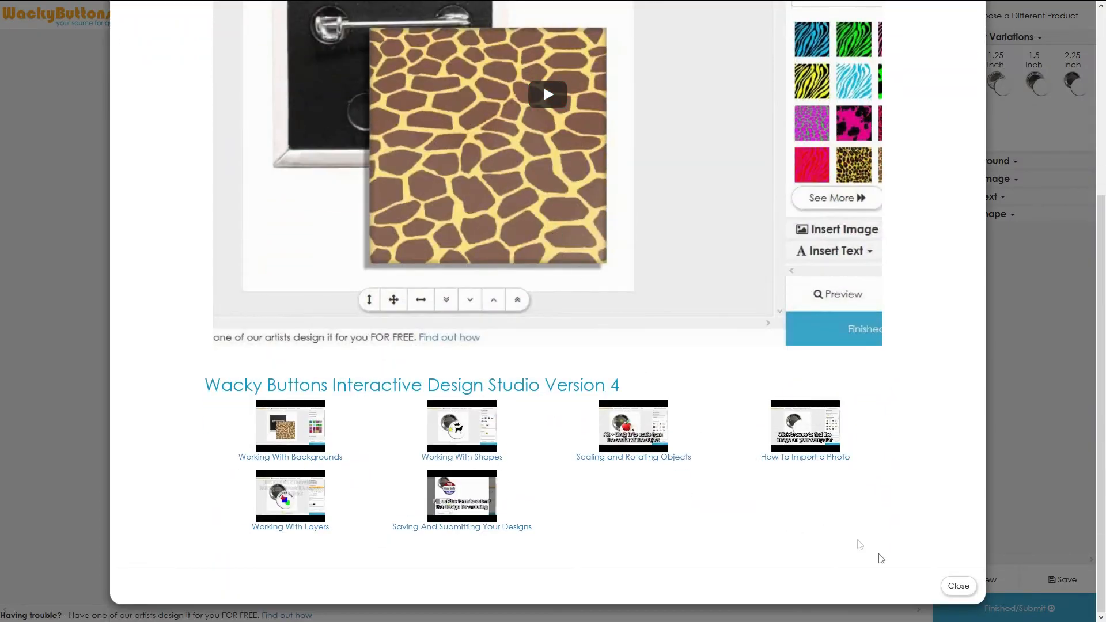
pyautogui.click(959, 586)
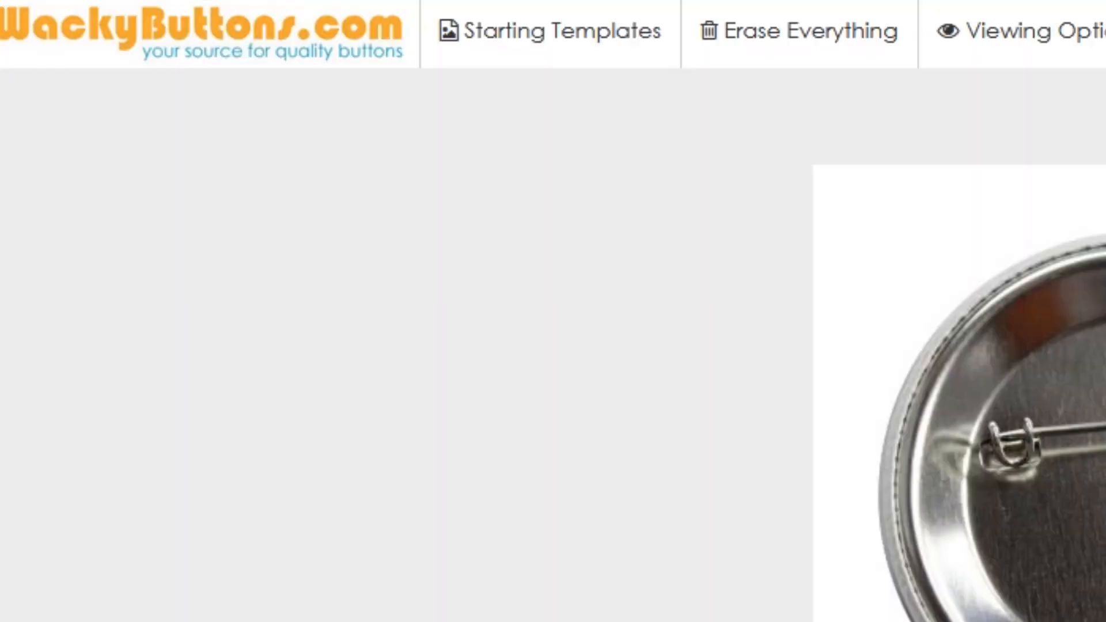
# Apply the red and white "Hello my name is" starting template to the button.
pyautogui.click(656, 43)
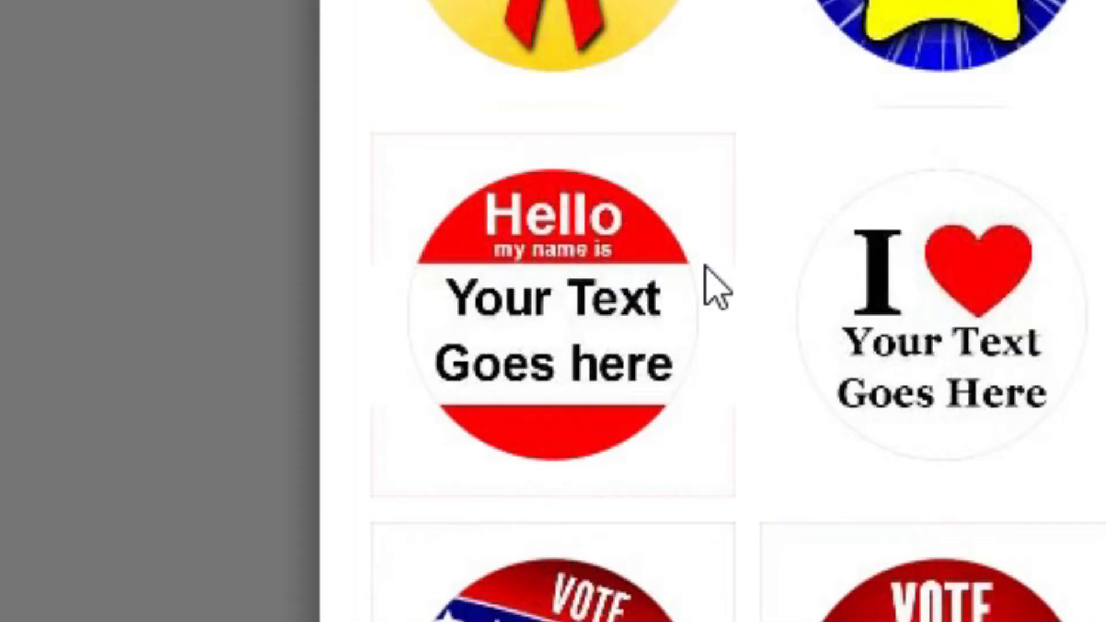
pyautogui.click(553, 358)
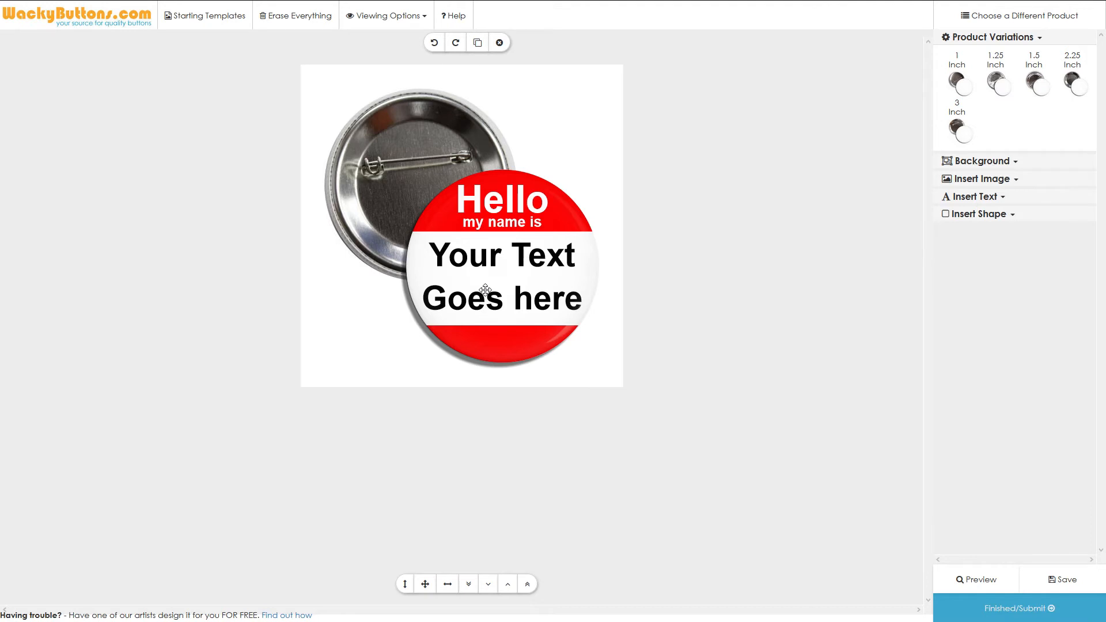
# Replace the "Your Text Goes here" placeholder on the button with the wearer's full name.
pyautogui.click(477, 259)
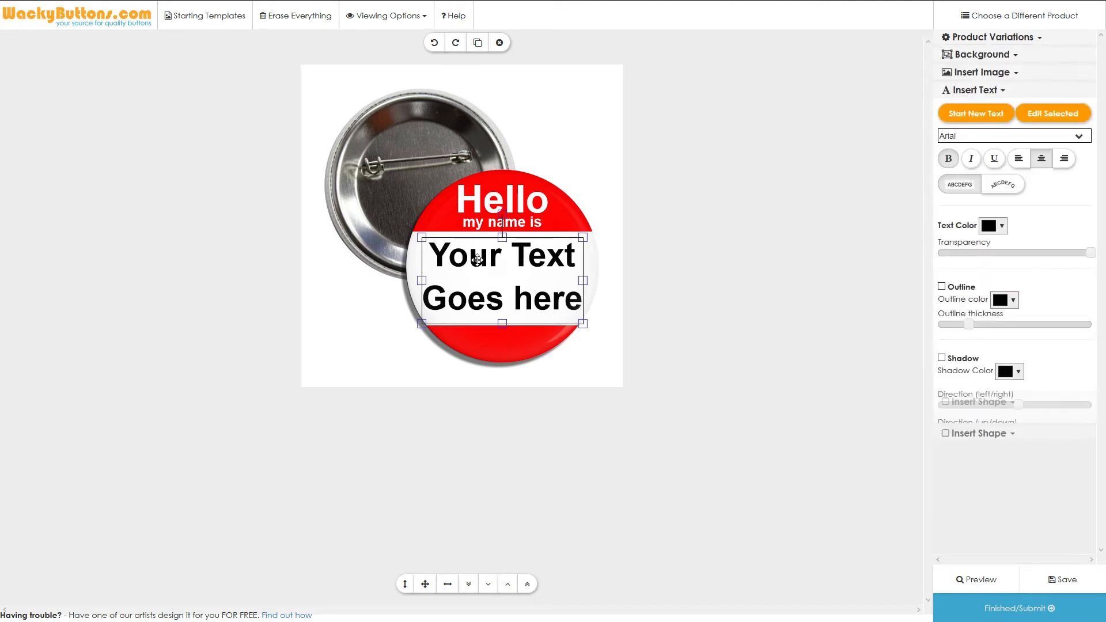
pyautogui.doubleClick(477, 260)
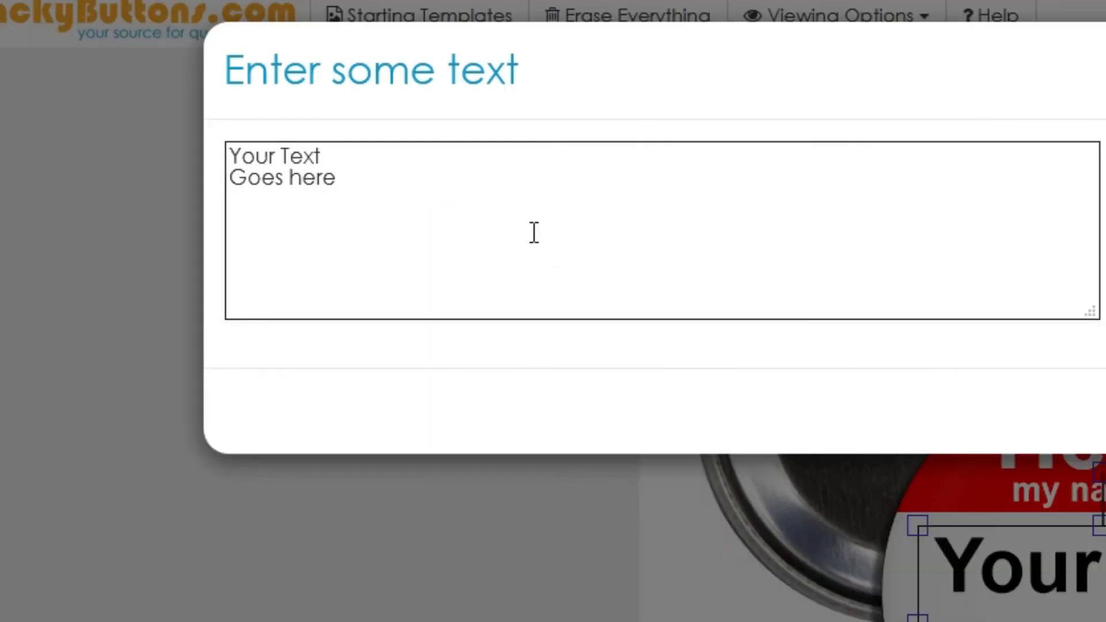
pyautogui.moveTo(504, 200); pyautogui.dragTo(50, 118)
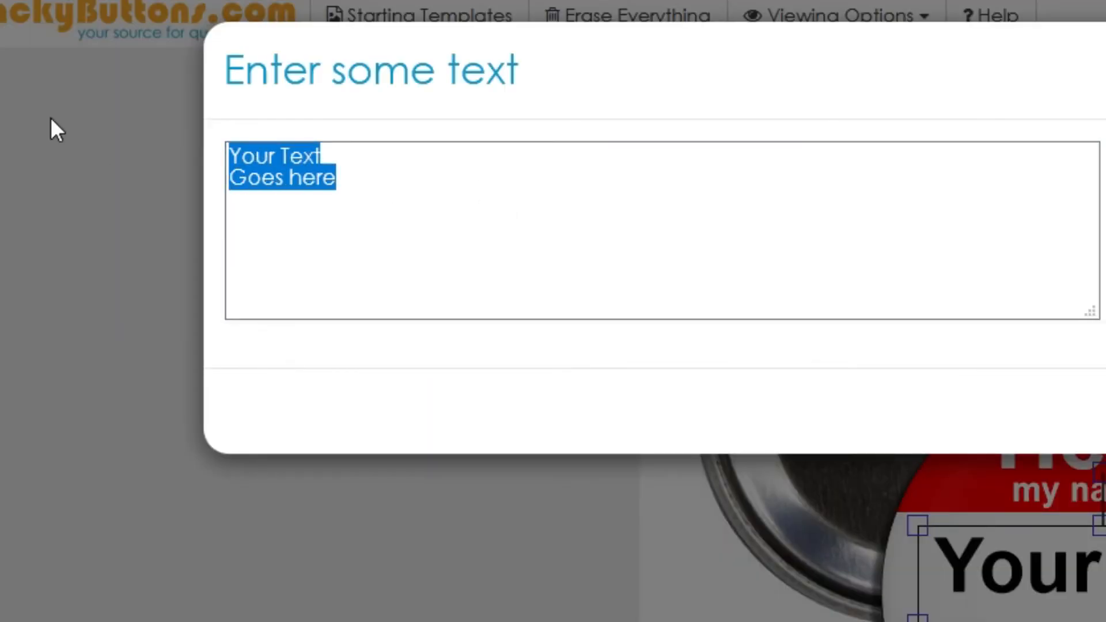
pyautogui.write('John S')
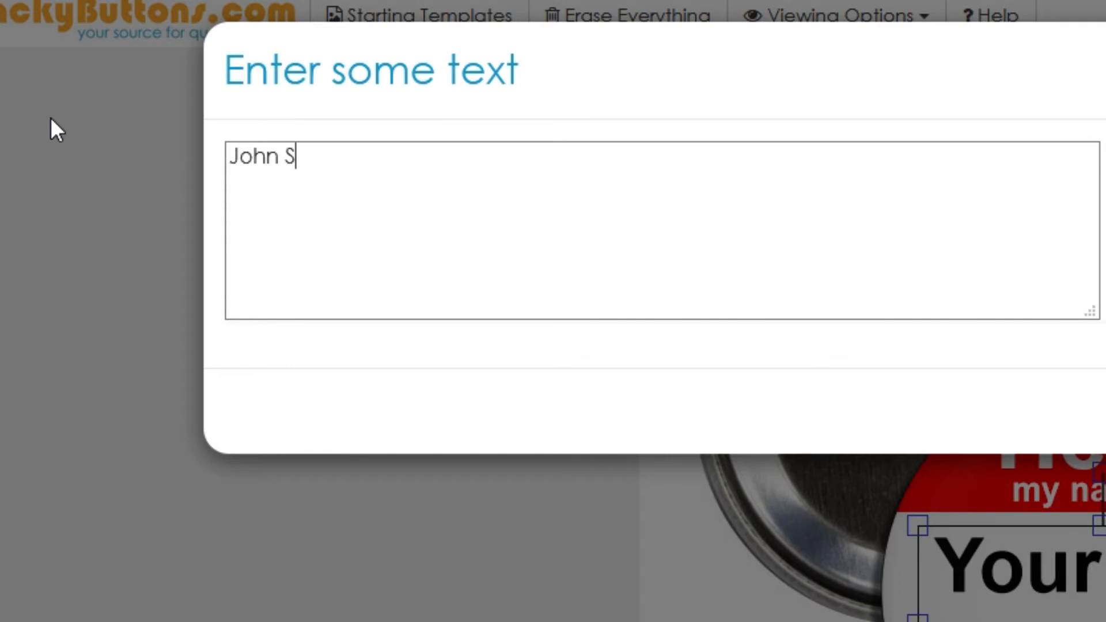
pyautogui.write('mith')
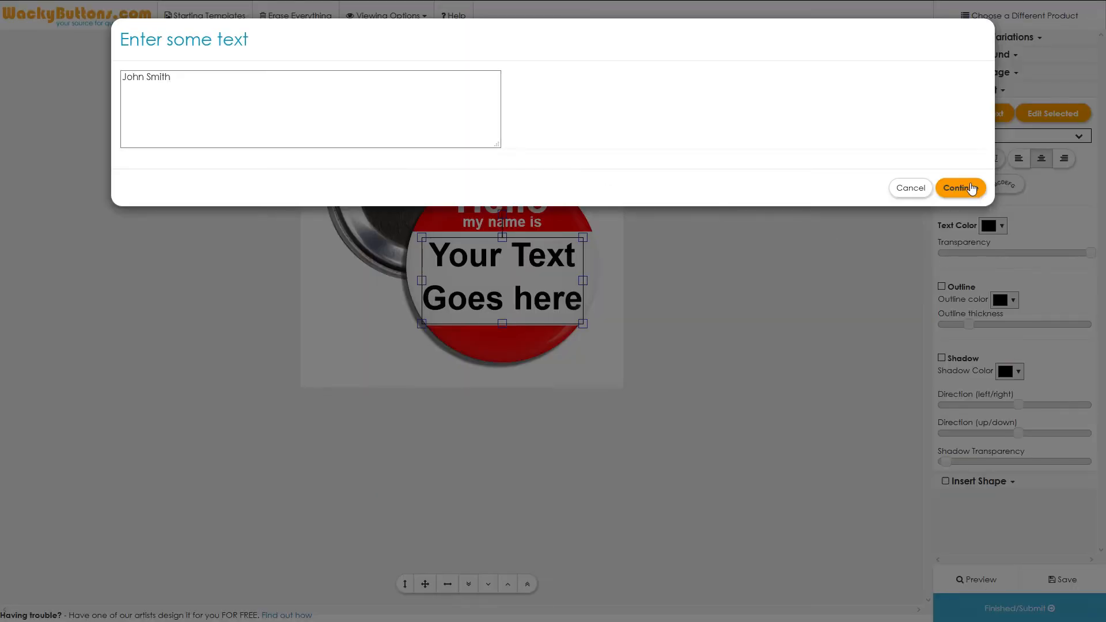
pyautogui.click(961, 188)
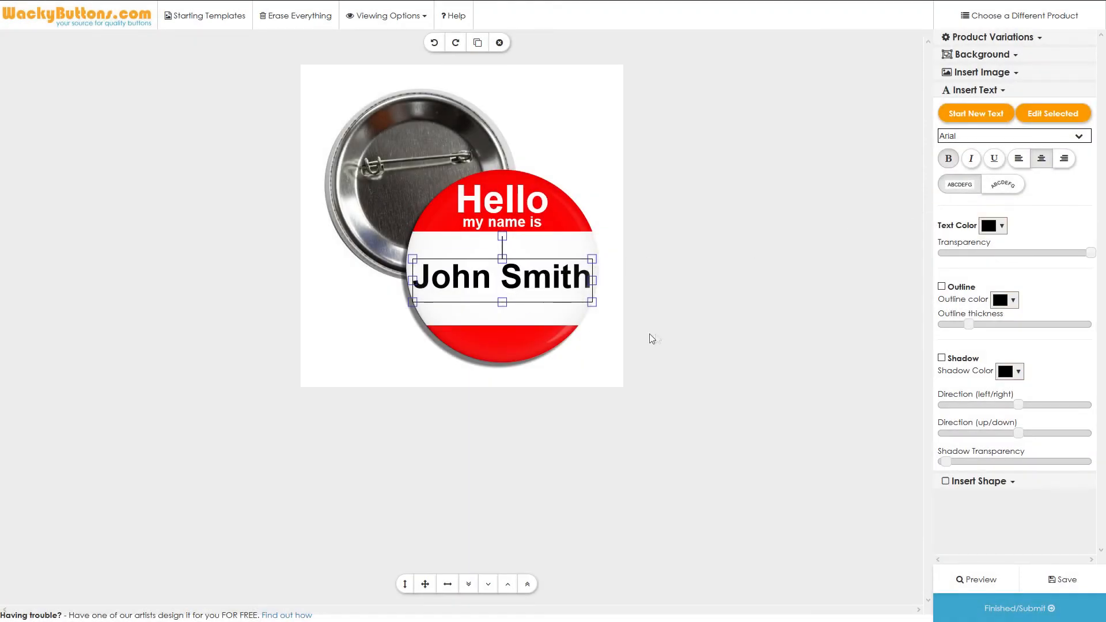
# Split the name on the button into two lines, with the first name above the last name.
pyautogui.click(673, 338)
pyautogui.doubleClick(536, 282)
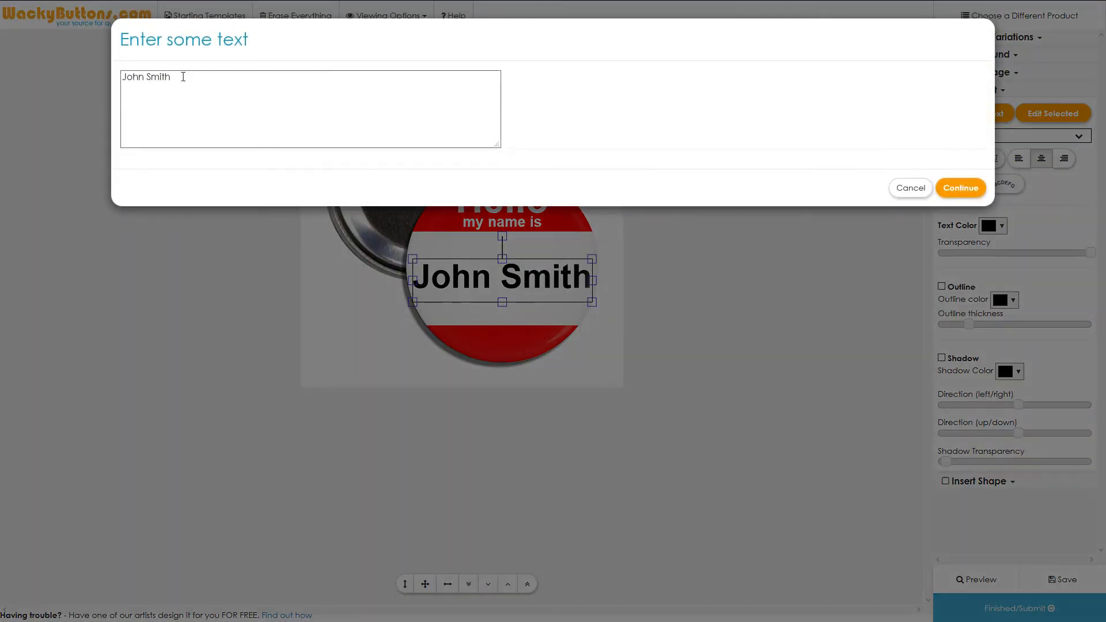
pyautogui.press('Left')
pyautogui.press('Left')
pyautogui.press('Left')
pyautogui.press('Left')
pyautogui.press('Left')
pyautogui.press('BackSpace')
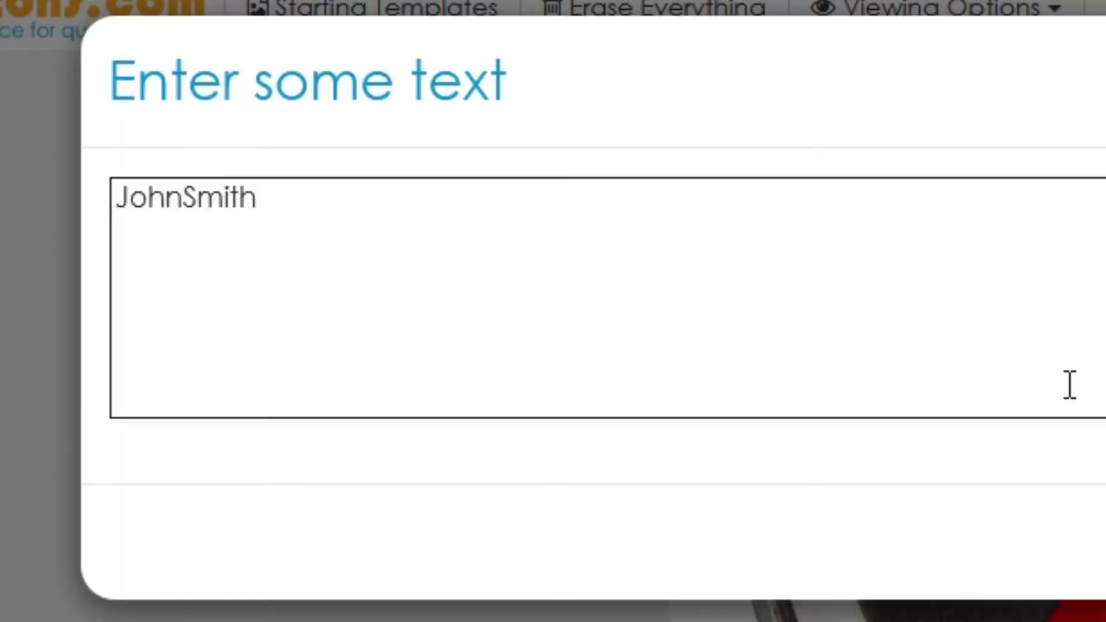
pyautogui.press('Return')
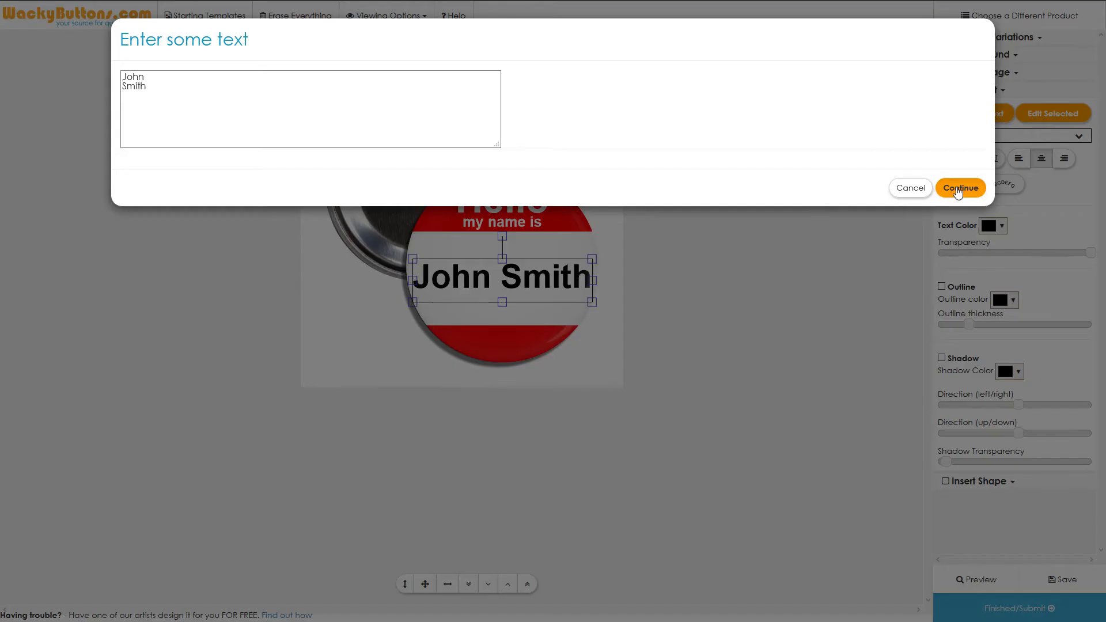
pyautogui.click(964, 189)
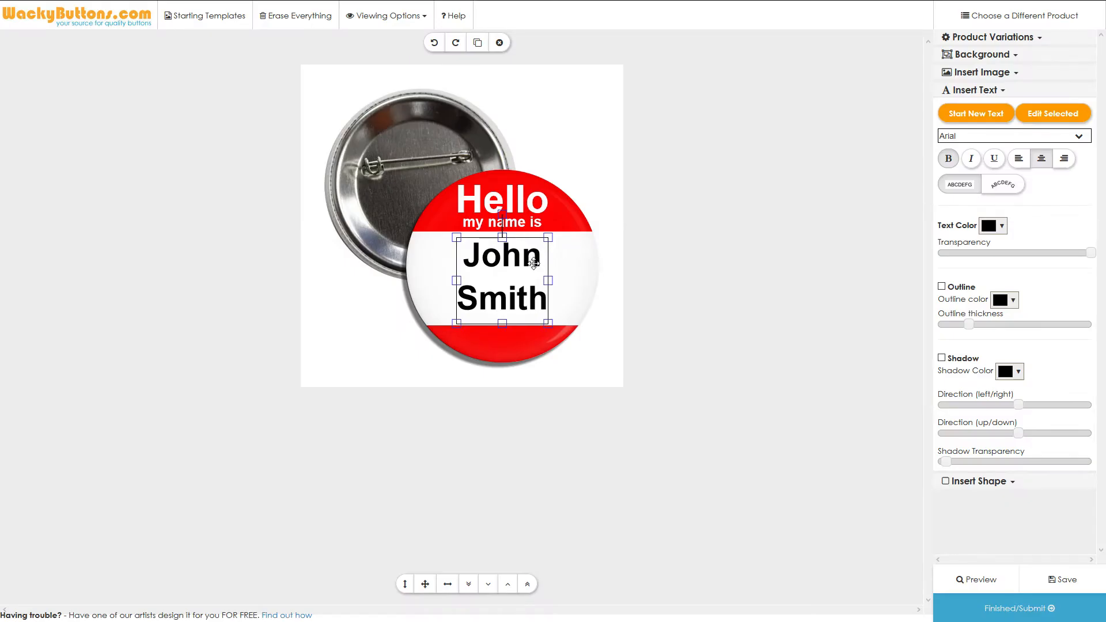
# Enlarge the two-line name slightly, reposition it in the white band and center it horizontally on the button.
pyautogui.moveTo(534, 264); pyautogui.dragTo(541, 258)
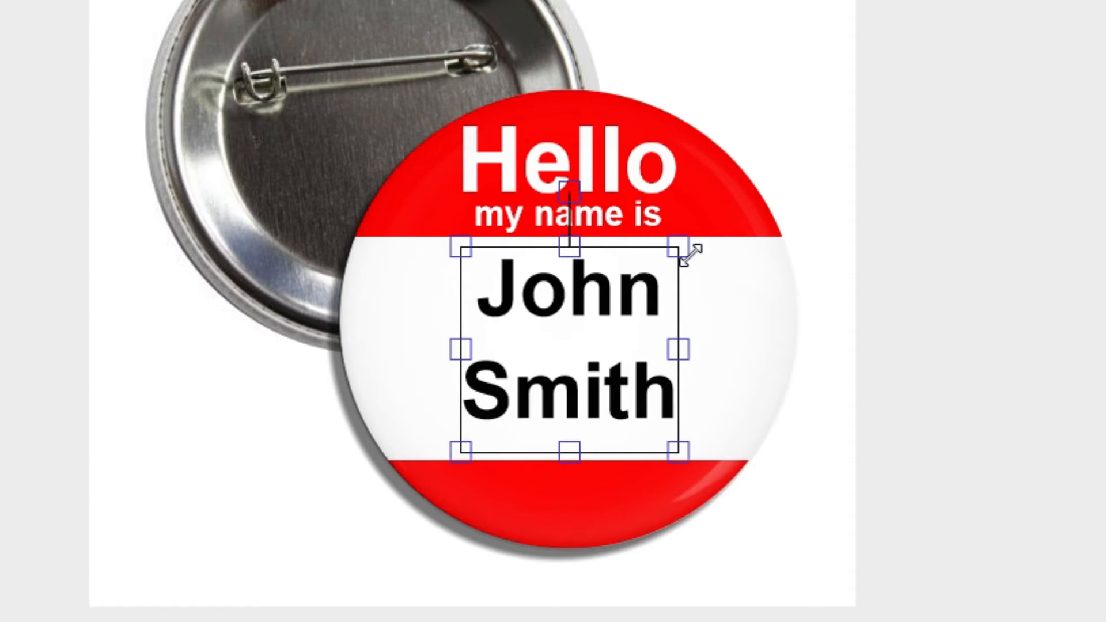
pyautogui.moveTo(692, 255); pyautogui.dragTo(733, 253)
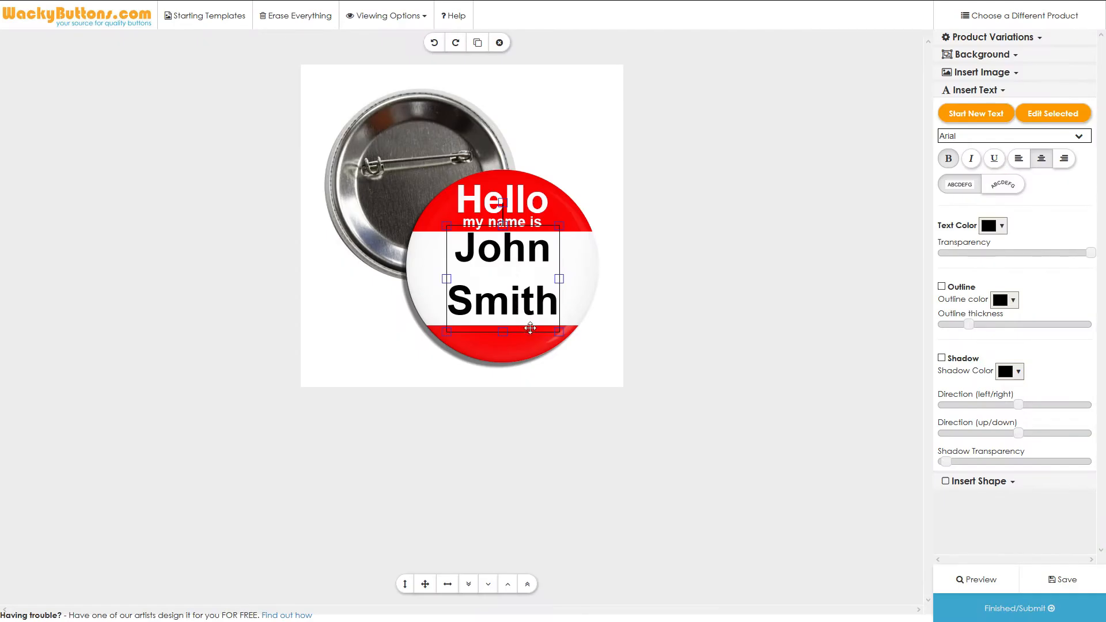
pyautogui.moveTo(516, 264); pyautogui.dragTo(518, 269)
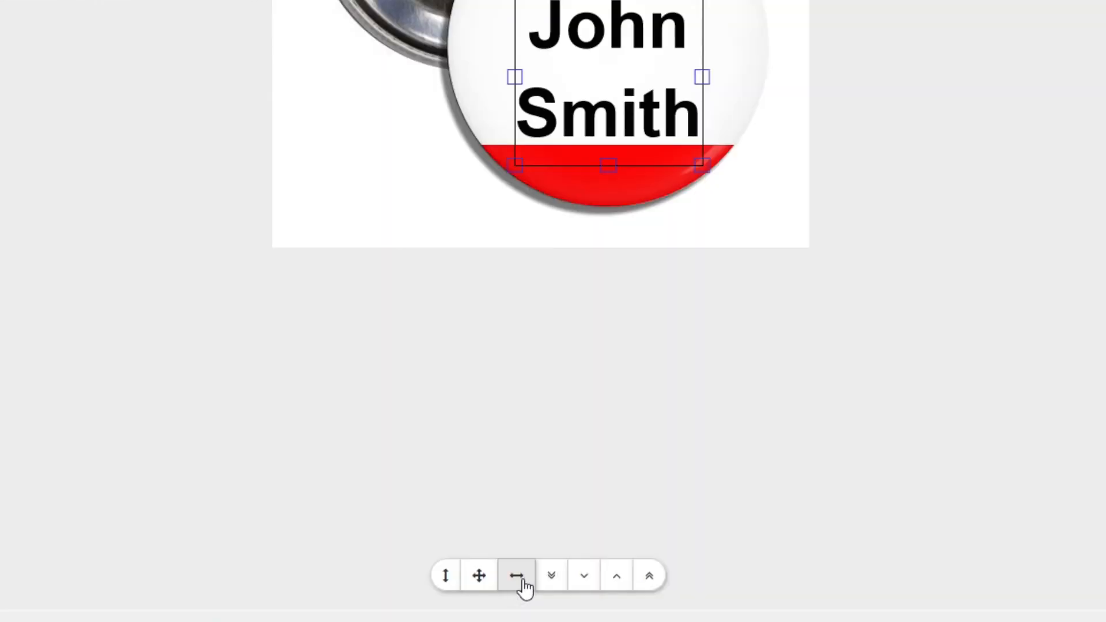
pyautogui.click(523, 581)
pyautogui.click(536, 441)
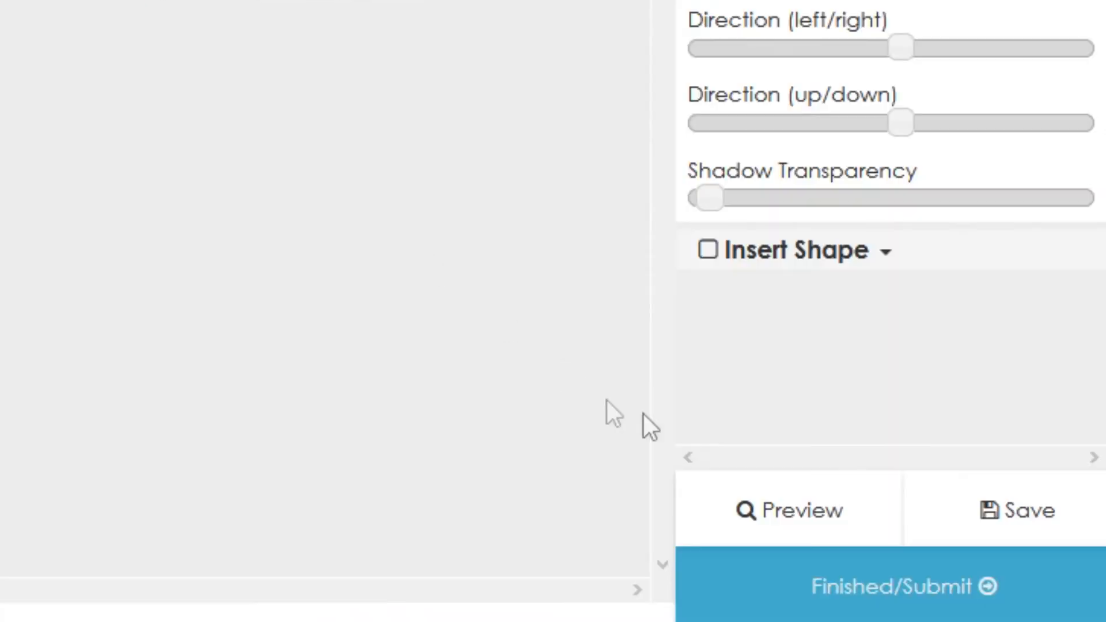
# Preview the finished button design and open the form for submitting it.
pyautogui.click(976, 583)
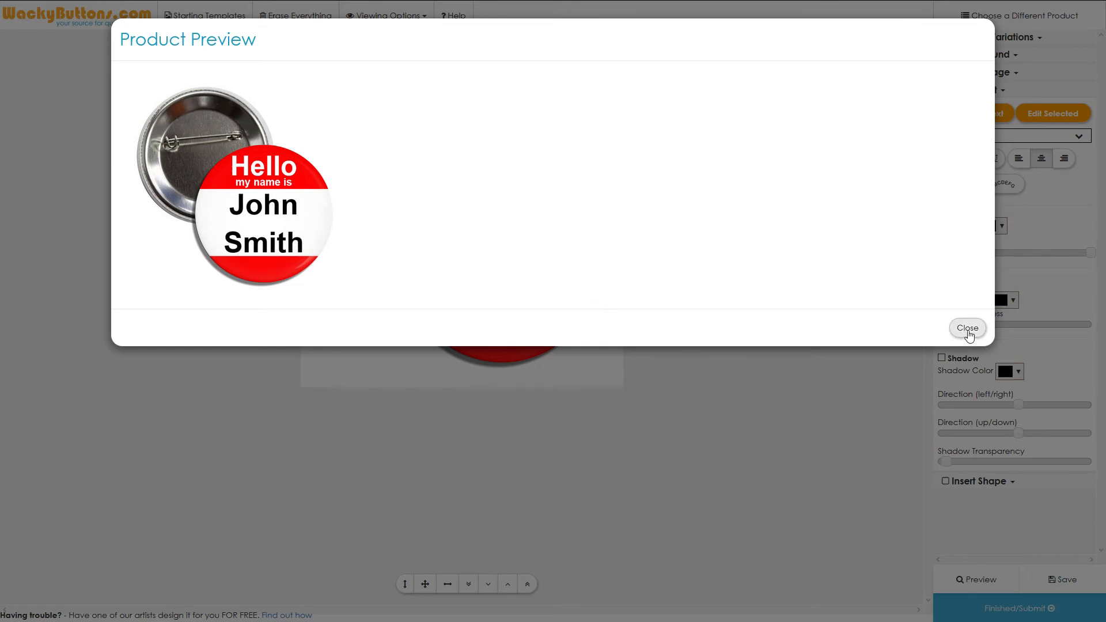
pyautogui.click(969, 329)
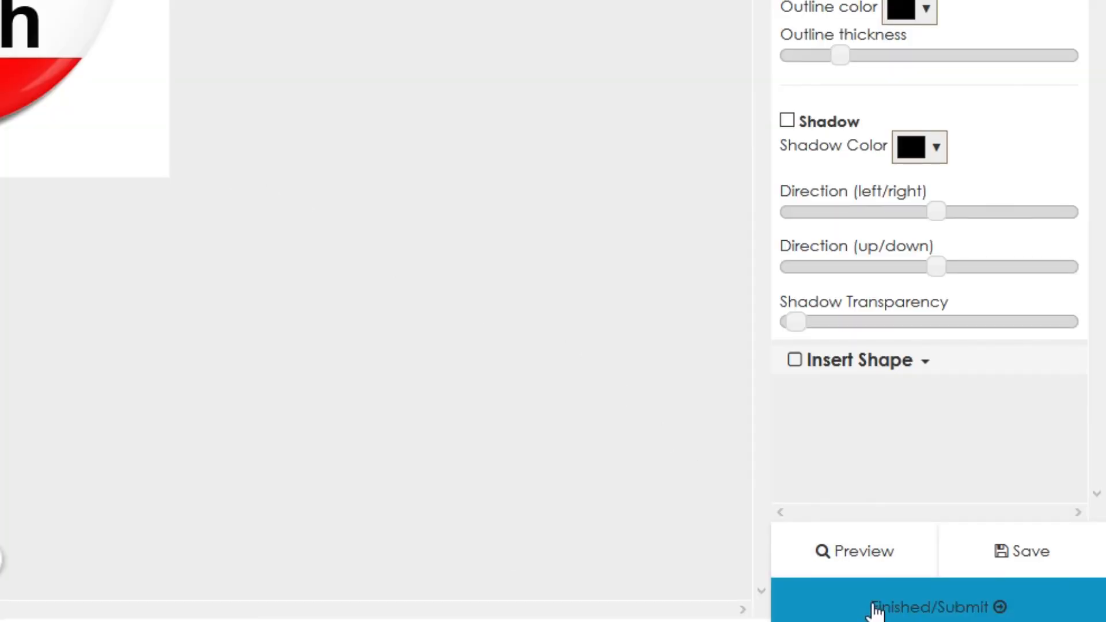
pyautogui.click(876, 610)
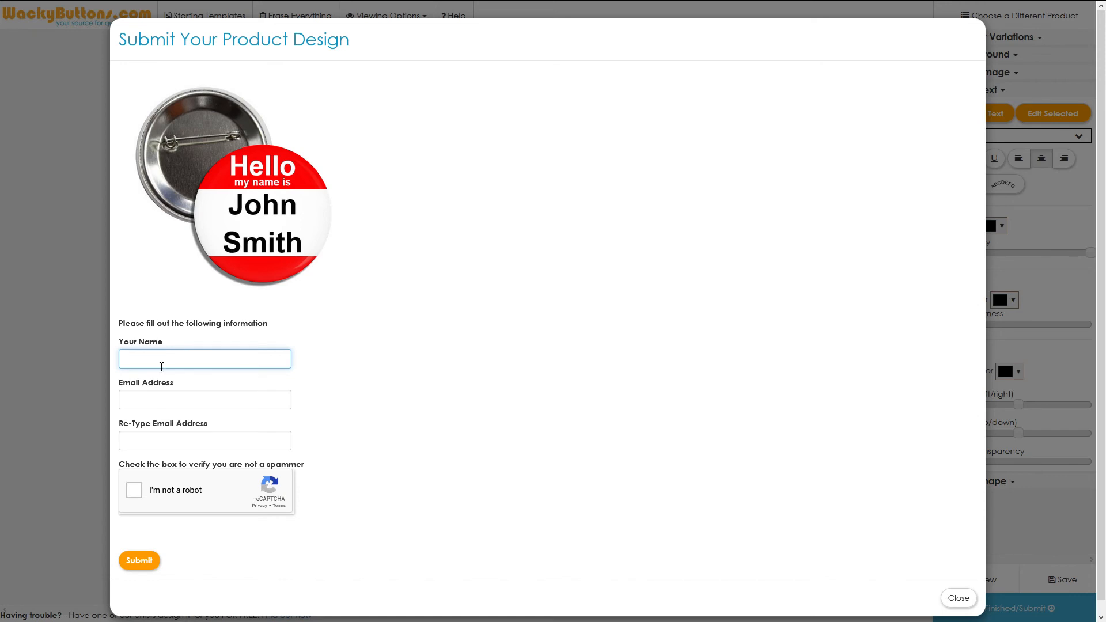
# Fill in the submission form with the customer's full name and enter "your email here" as both the email address and its confirmation.
pyautogui.write('John Smith')
pyautogui.click(219, 397)
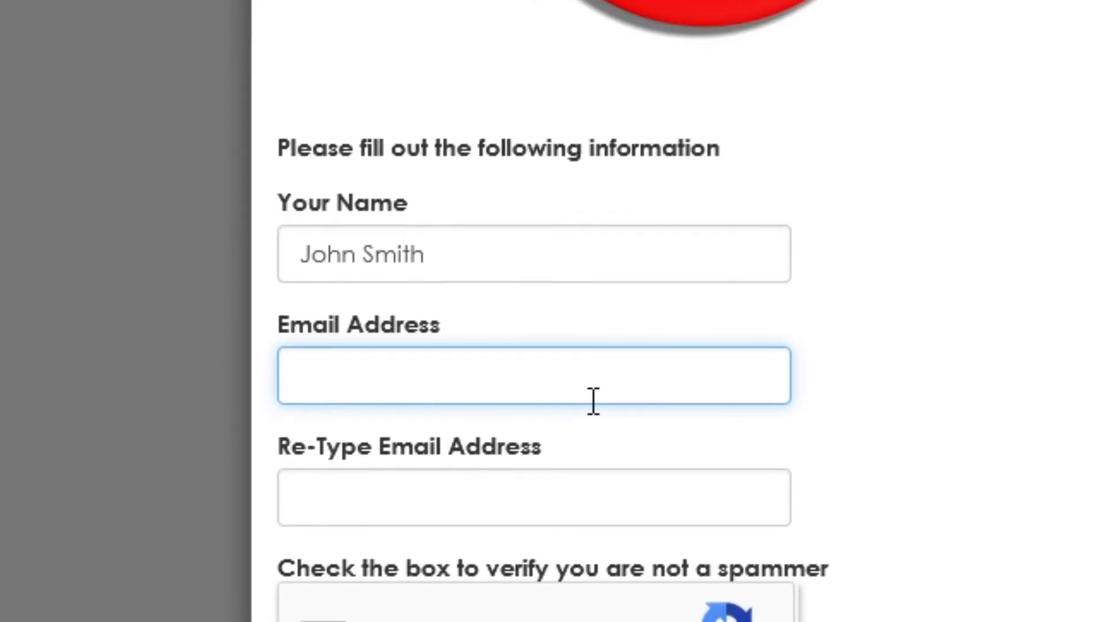
pyautogui.write('your email here')
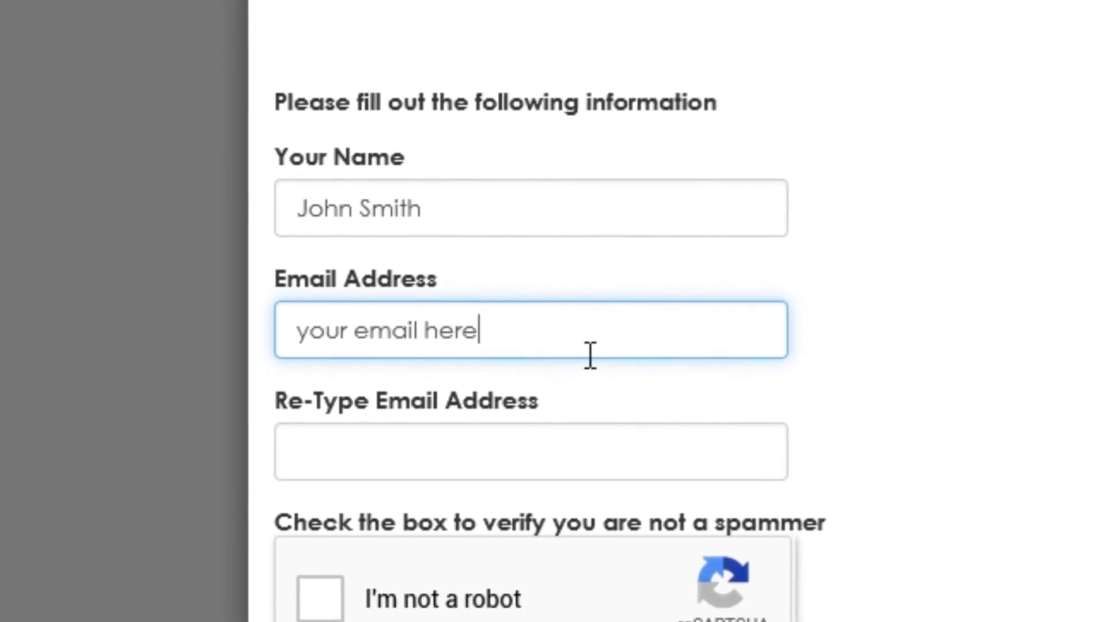
pyautogui.click(518, 419)
pyautogui.write('your emai')
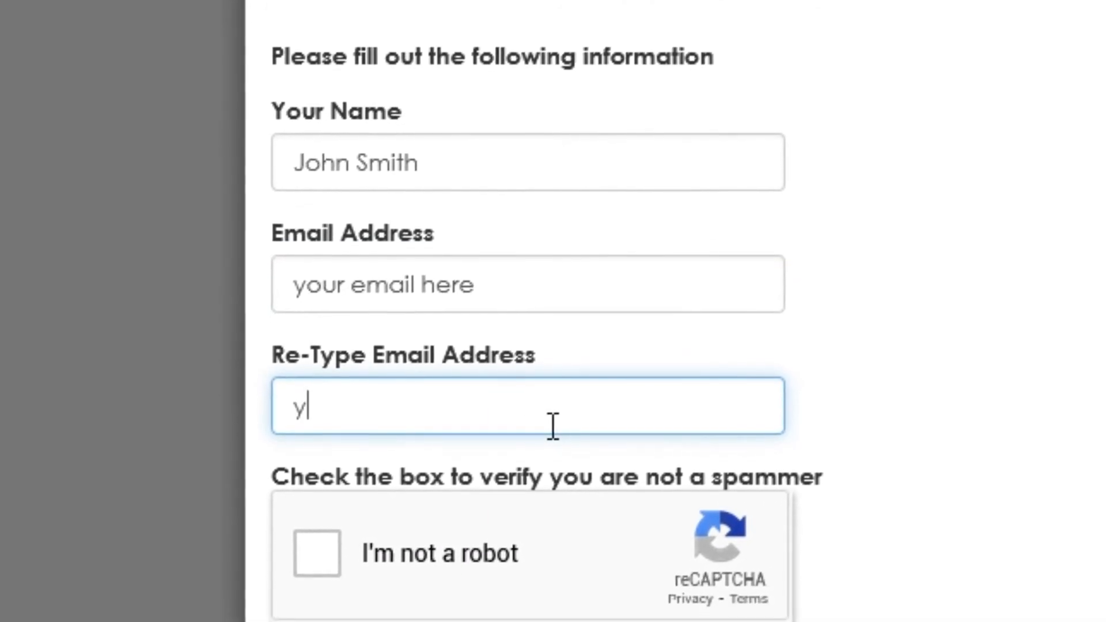
pyautogui.write('l here')
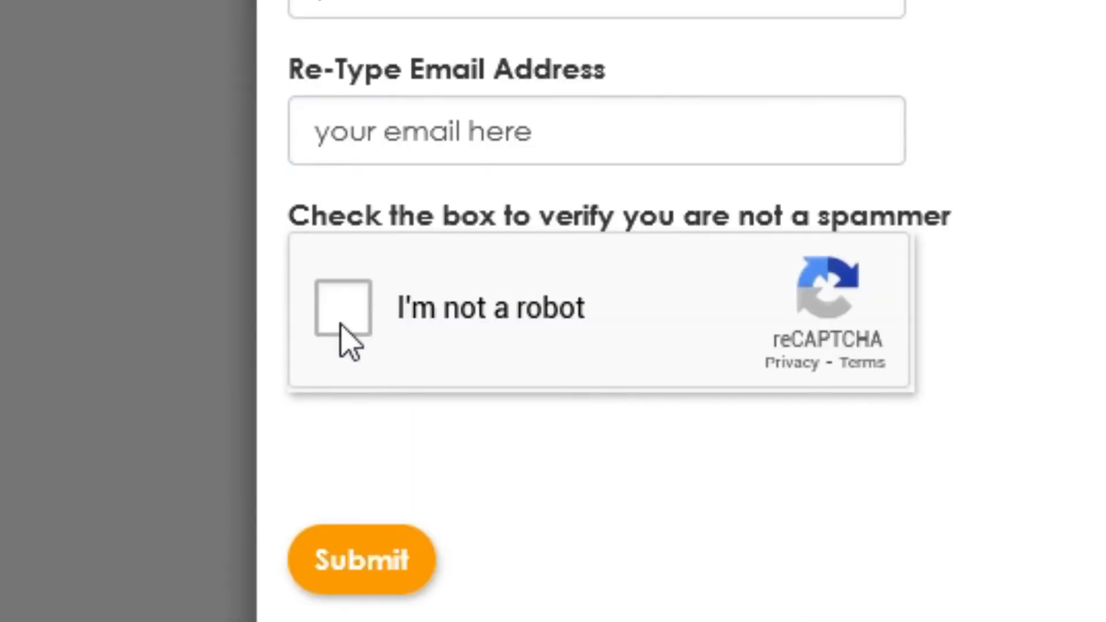
# Complete the "I'm not a robot" verification and submit the button design.
pyautogui.click(341, 326)
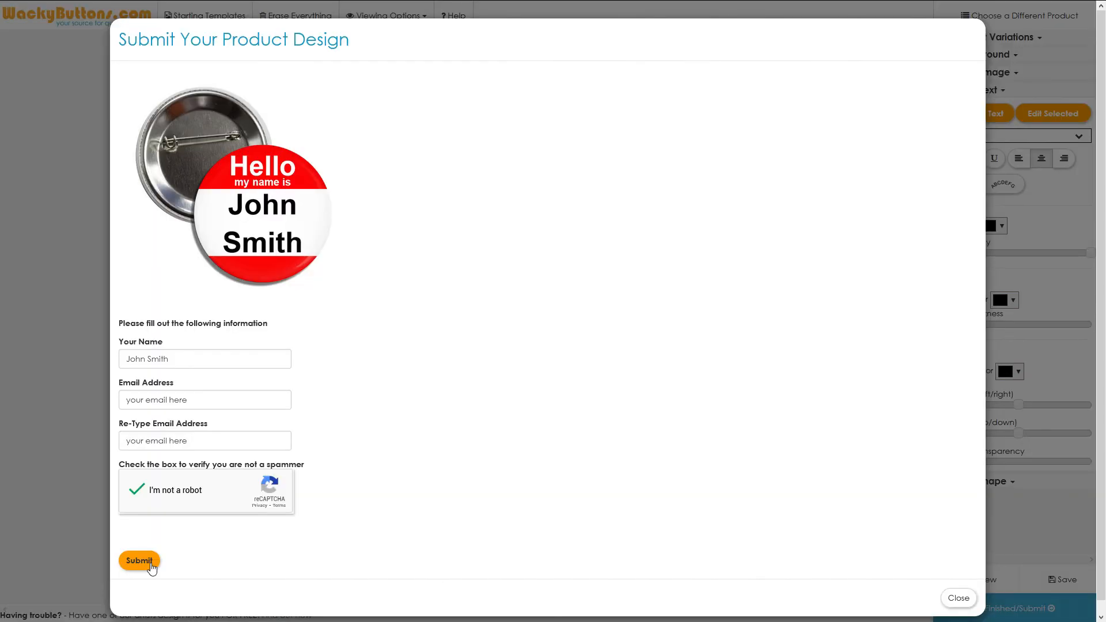
pyautogui.click(151, 567)
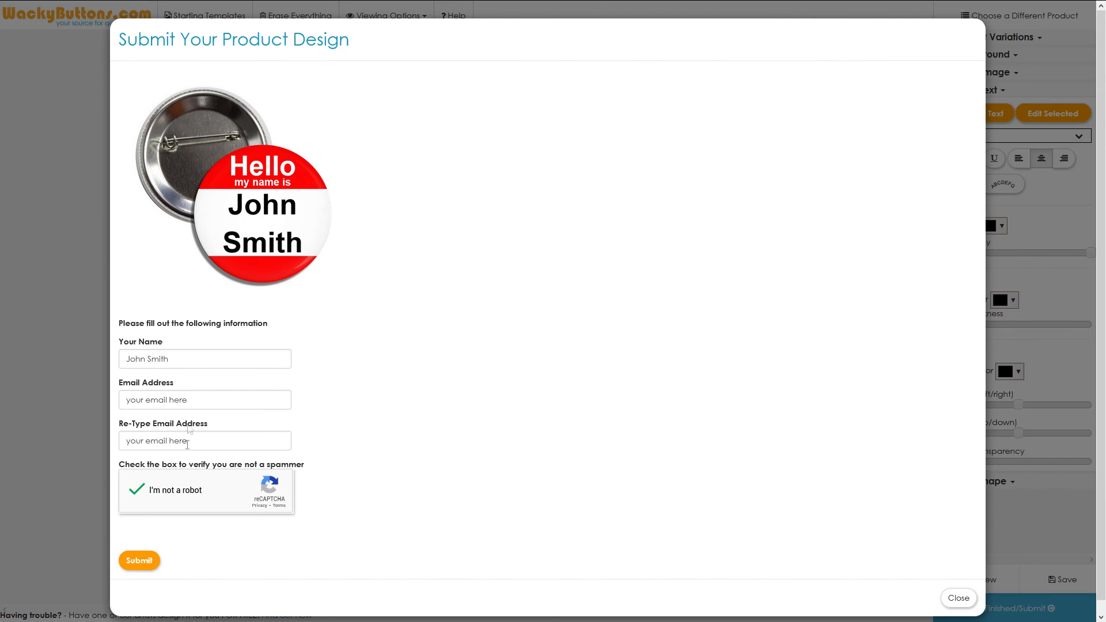